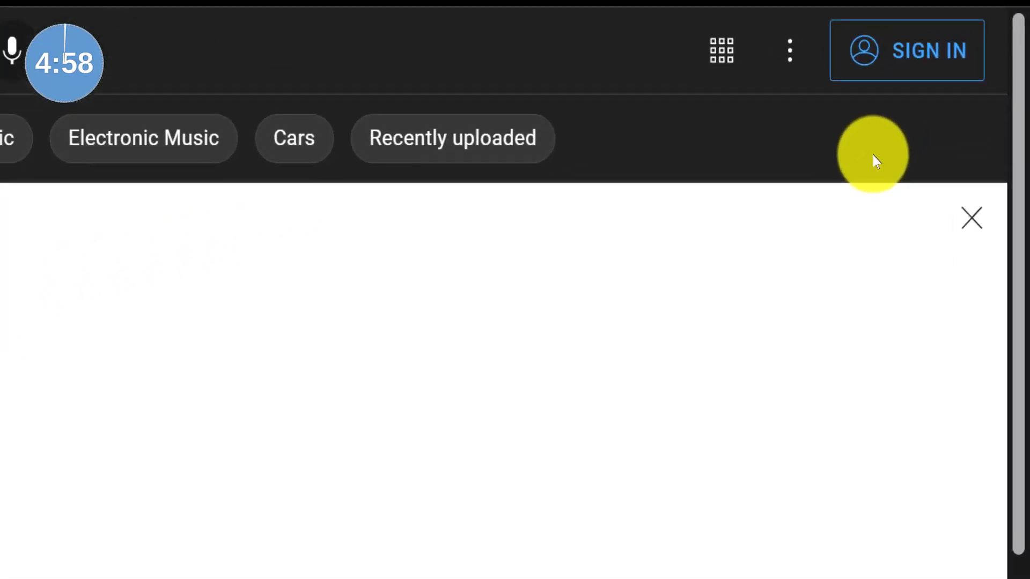
# From YouTube's sign-in, start creating a new Google account to manage a business.
pyautogui.click(827, 63)
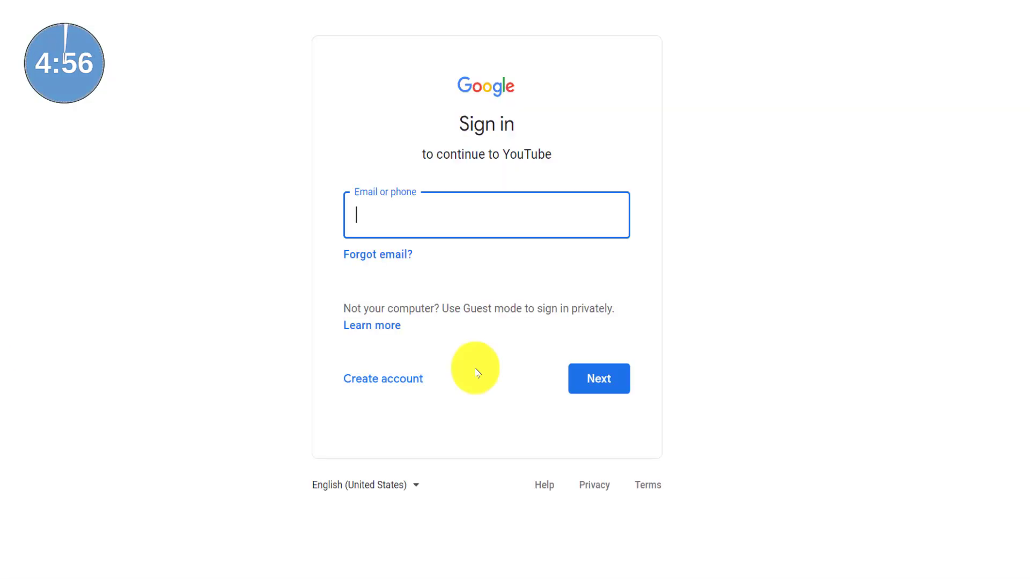
pyautogui.click(417, 384)
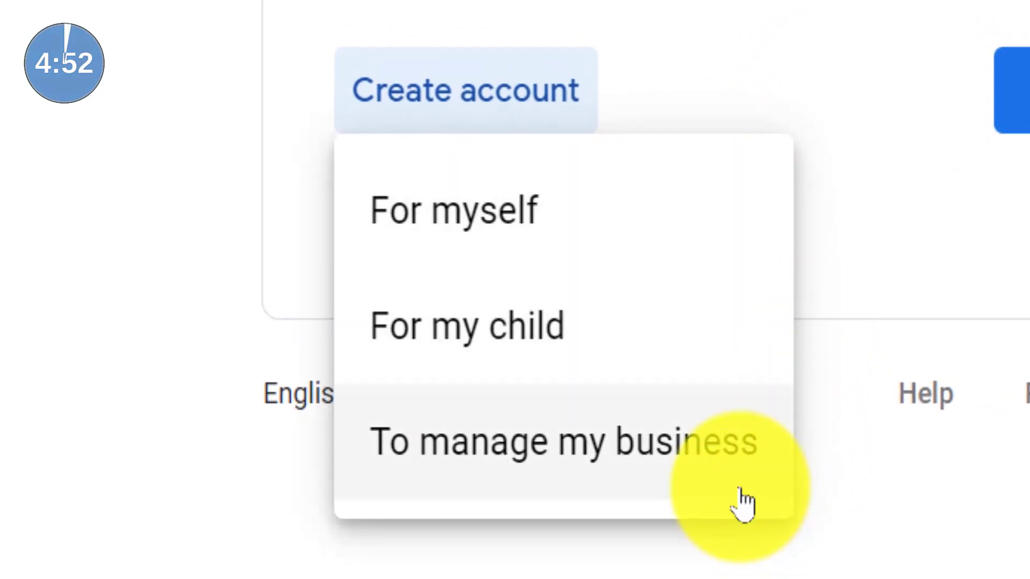
pyautogui.click(741, 490)
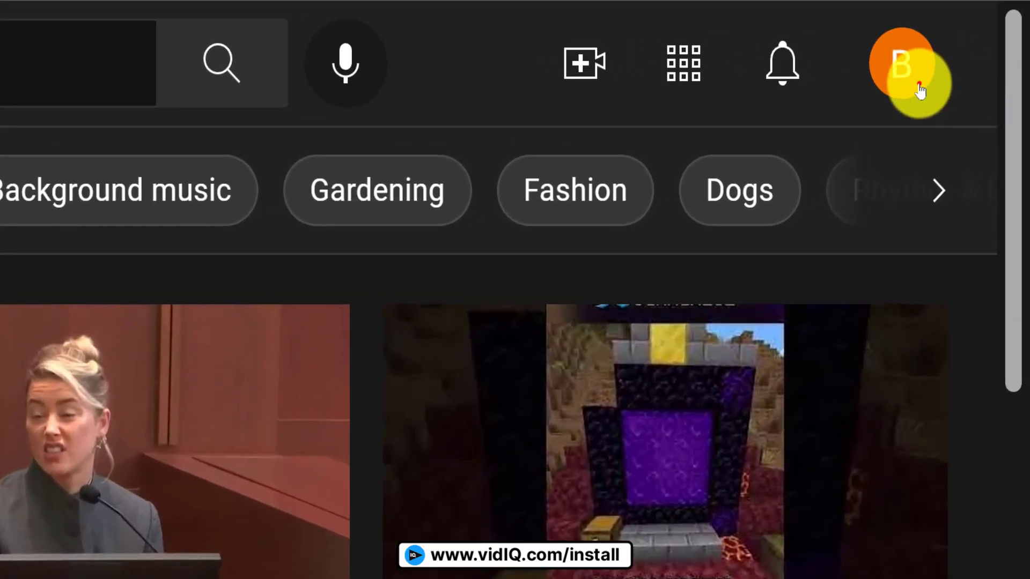
# Start a new channel from the account menu and begin typing its name with 'Y'.
pyautogui.click(920, 88)
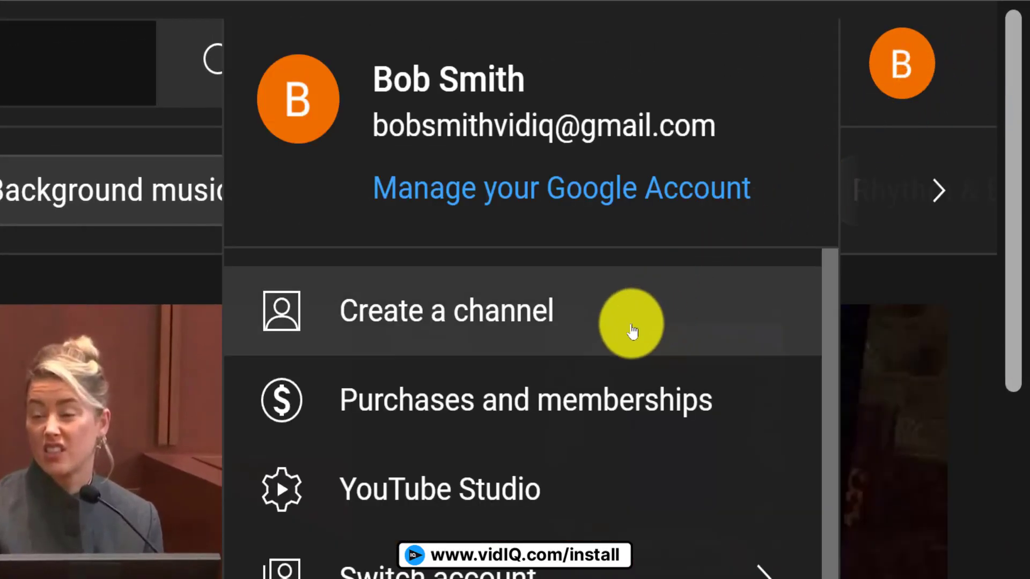
pyautogui.click(633, 331)
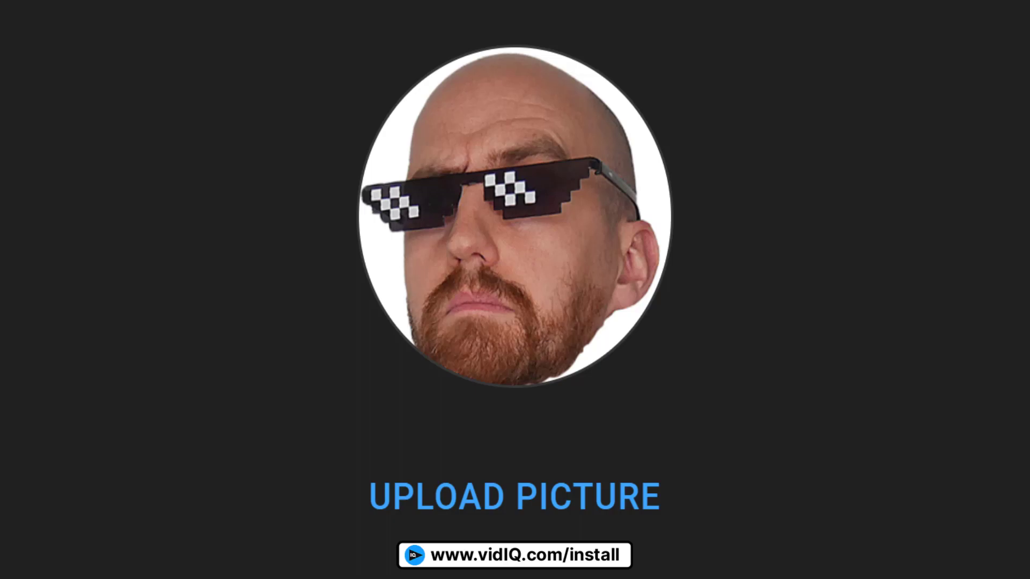
pyautogui.write('Y')
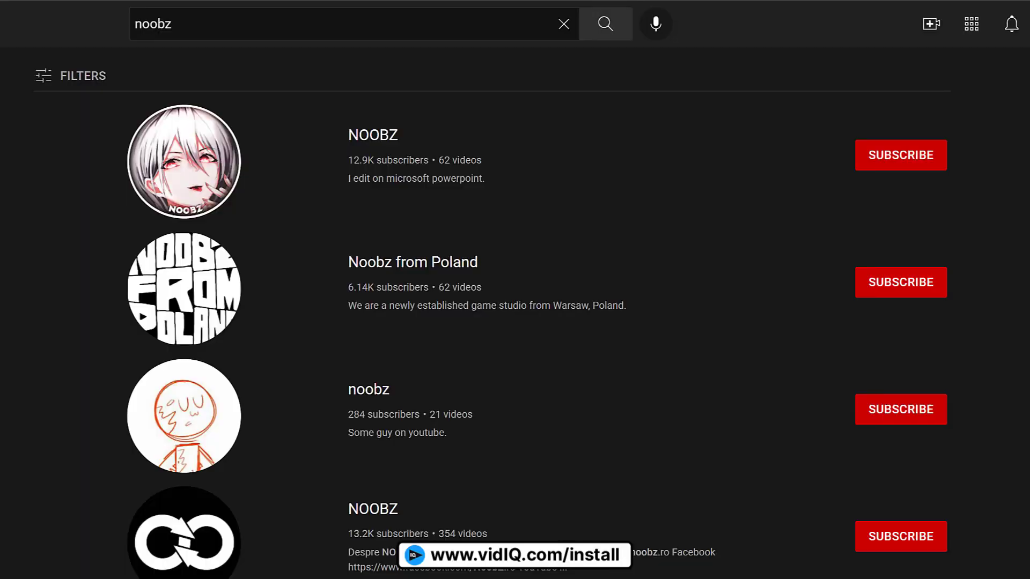
# Scroll through the channel search results for noobz.
pyautogui.scroll(-8, 492, 313)
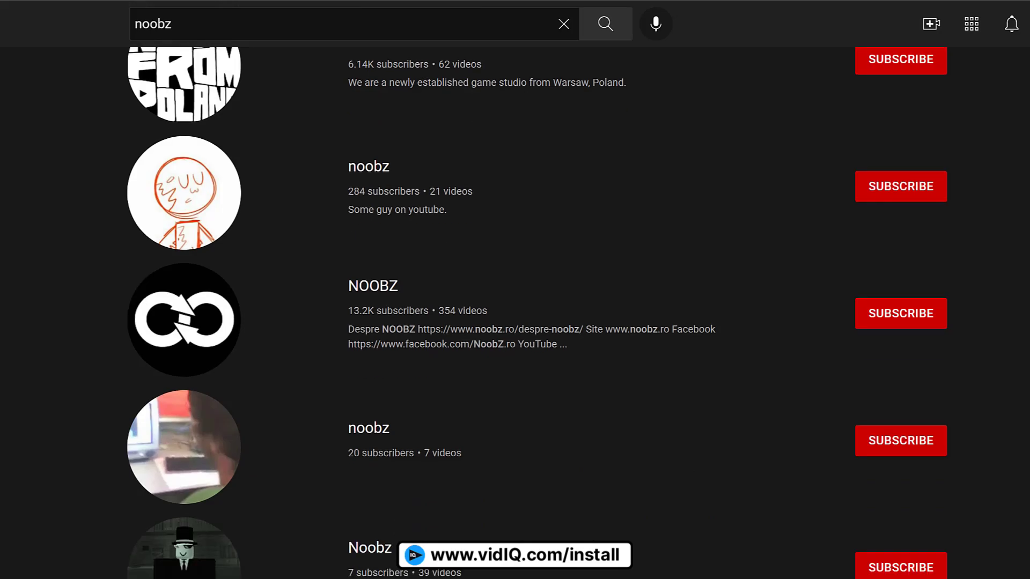
pyautogui.scroll(-15, 538, 313)
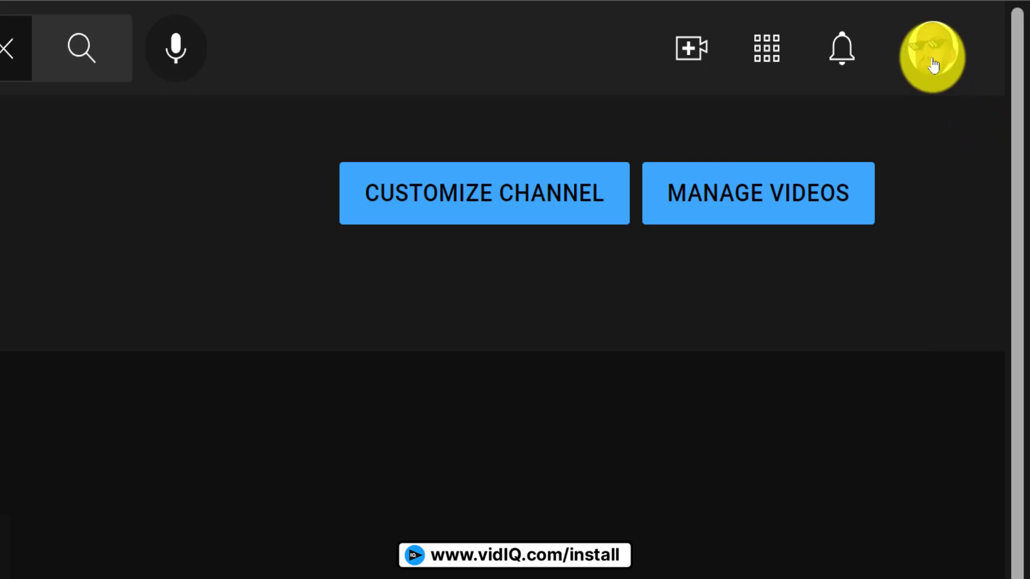
# View all channels on the account, start another channel, then open YouTube4Views in Studio.
pyautogui.click(934, 64)
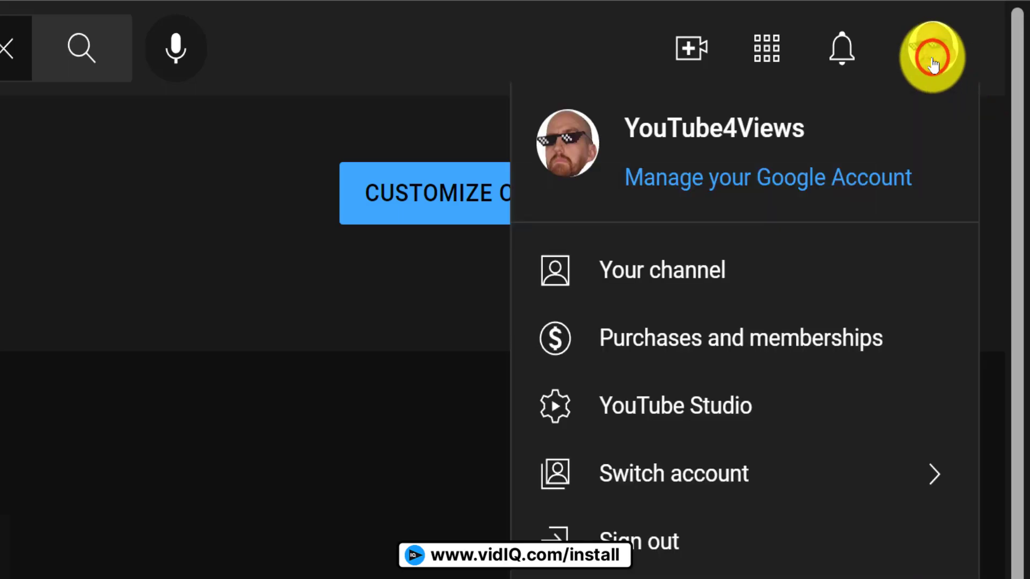
pyautogui.click(812, 470)
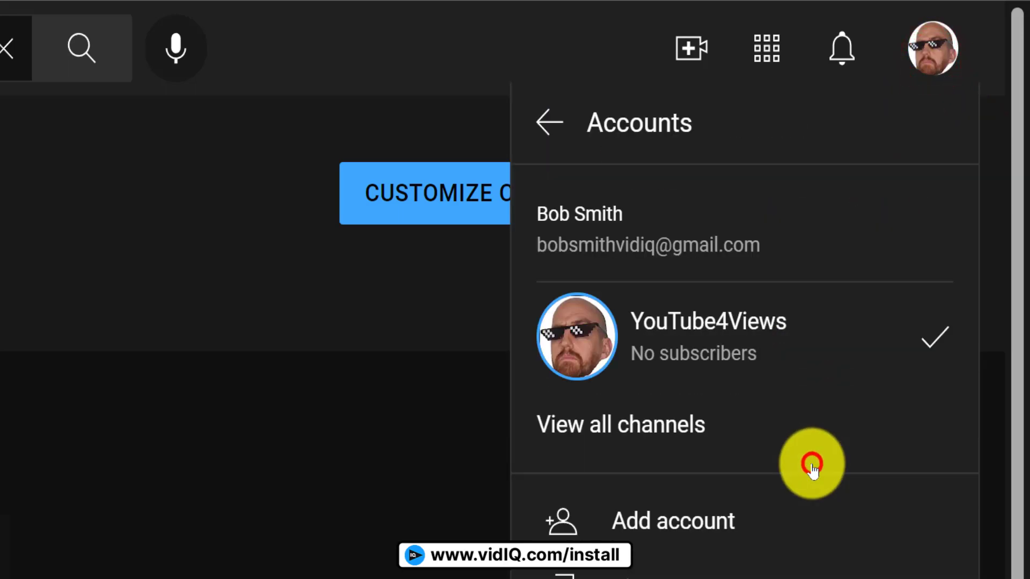
pyautogui.click(702, 434)
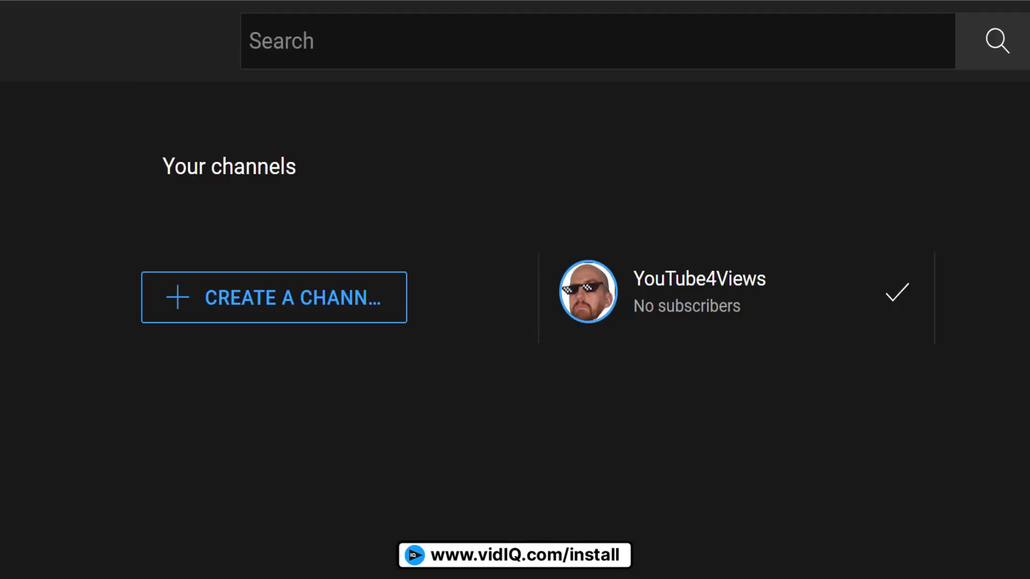
pyautogui.click(318, 315)
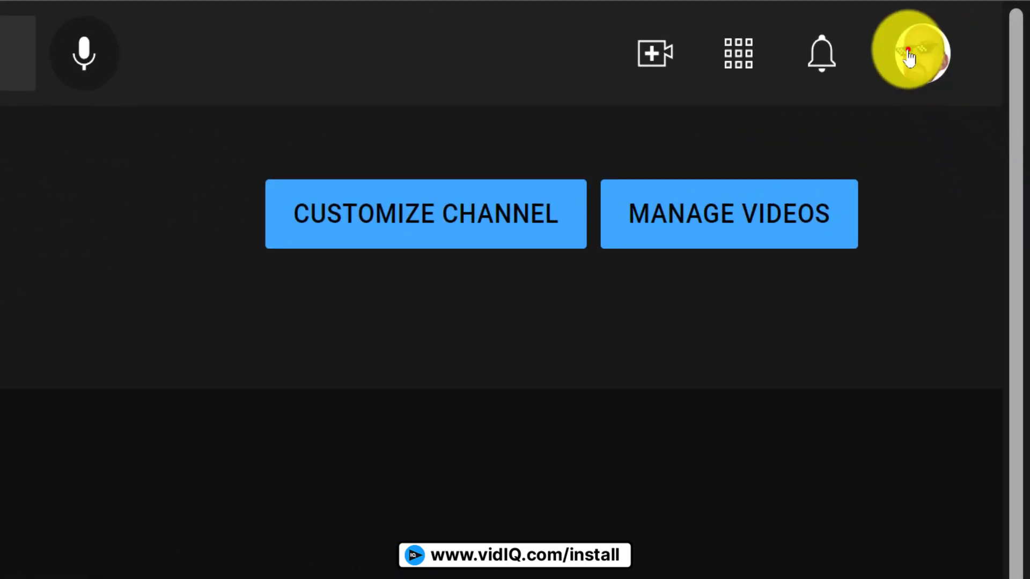
pyautogui.click(908, 56)
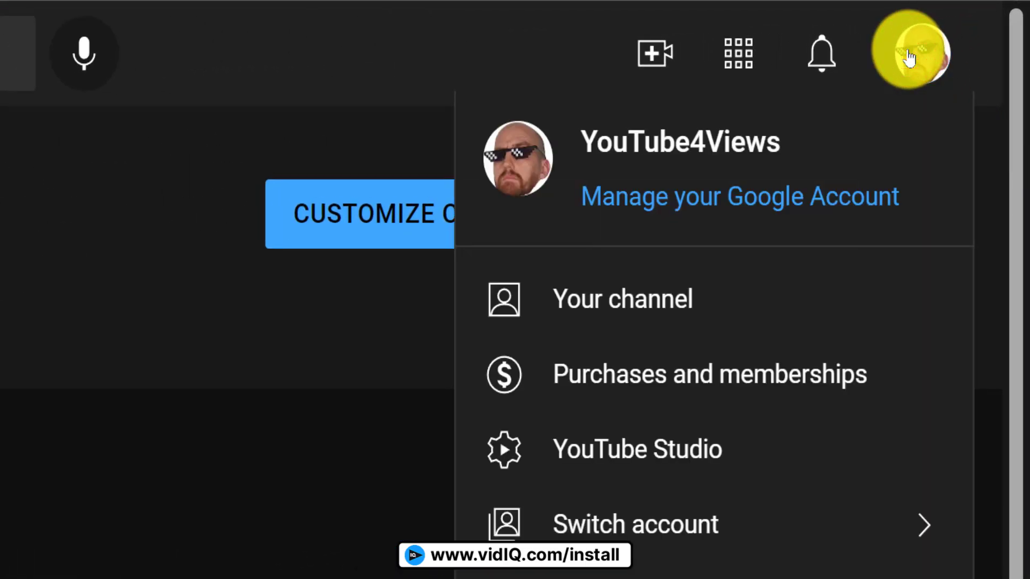
pyautogui.click(788, 455)
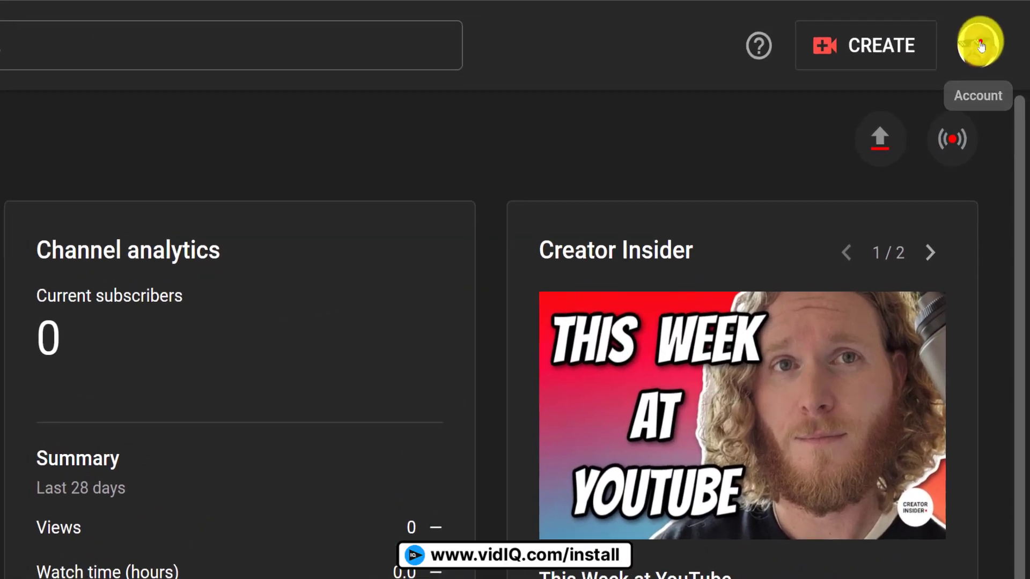
# Switch the appearance theme from Device theme to Light theme.
pyautogui.click(1001, 25)
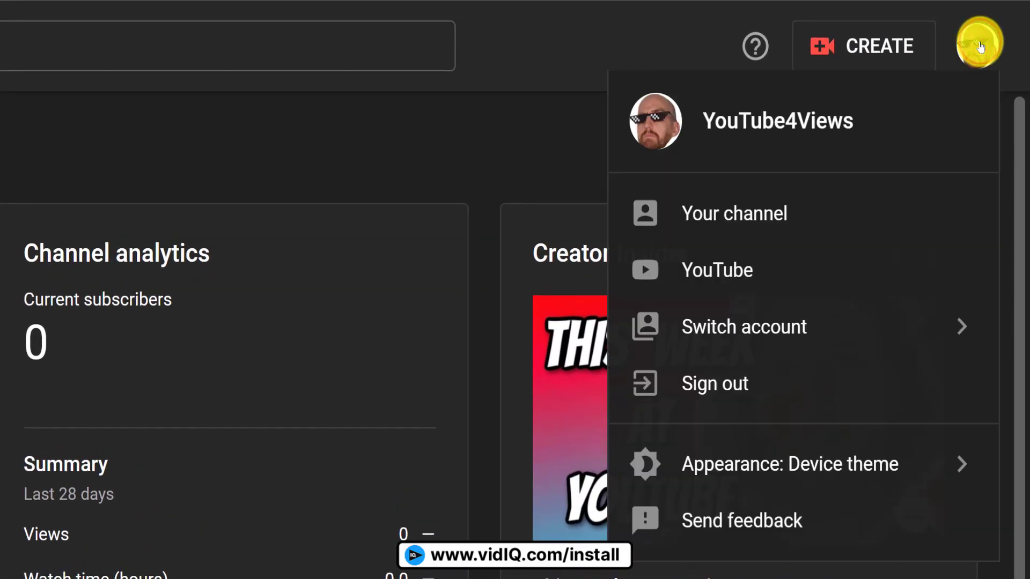
pyautogui.click(845, 466)
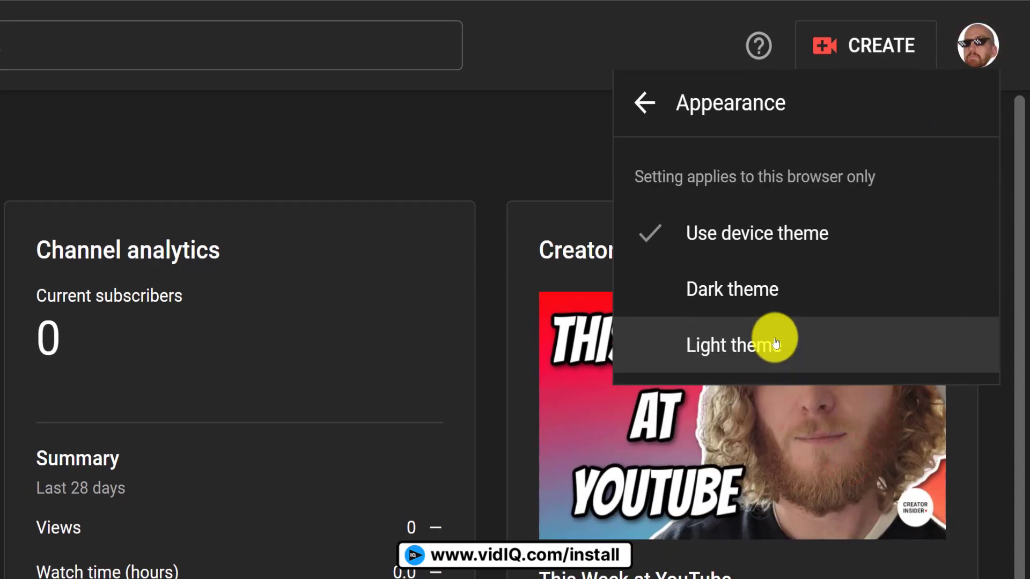
pyautogui.click(768, 348)
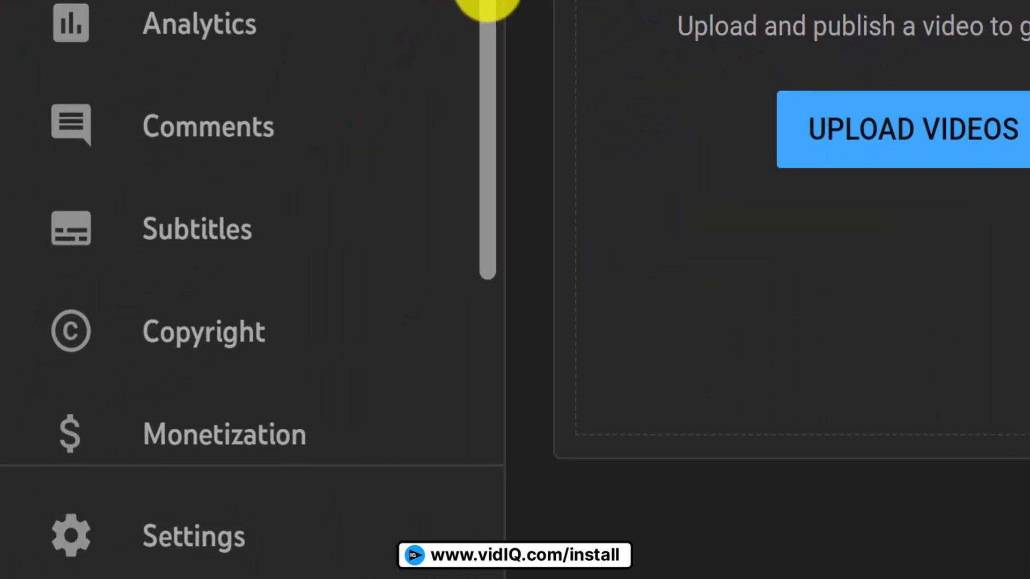
pyautogui.moveTo(487, 5); pyautogui.dragTo(476, 228)
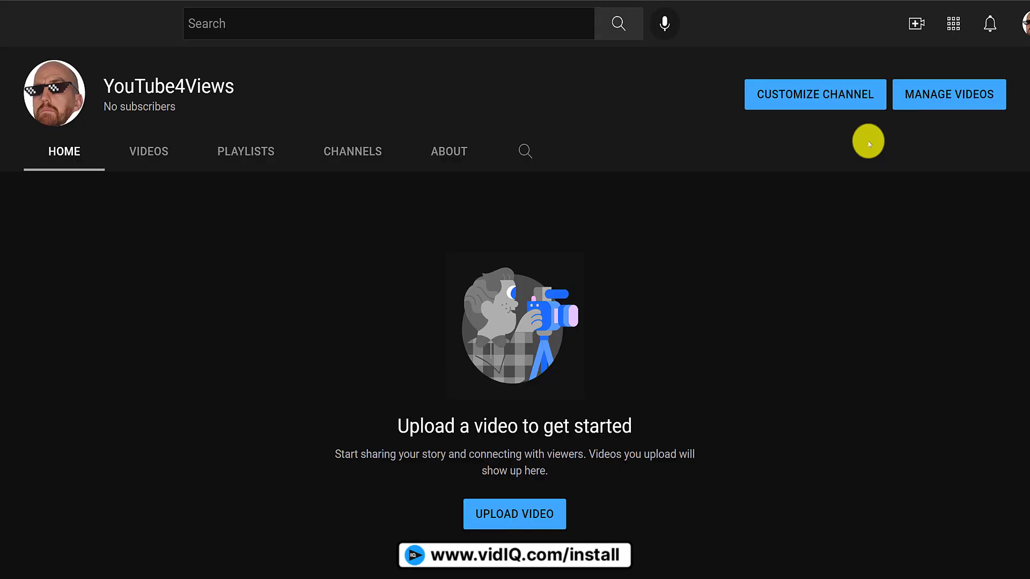
# Open Customization's Basic info settings and select the channel name field.
pyautogui.click(834, 97)
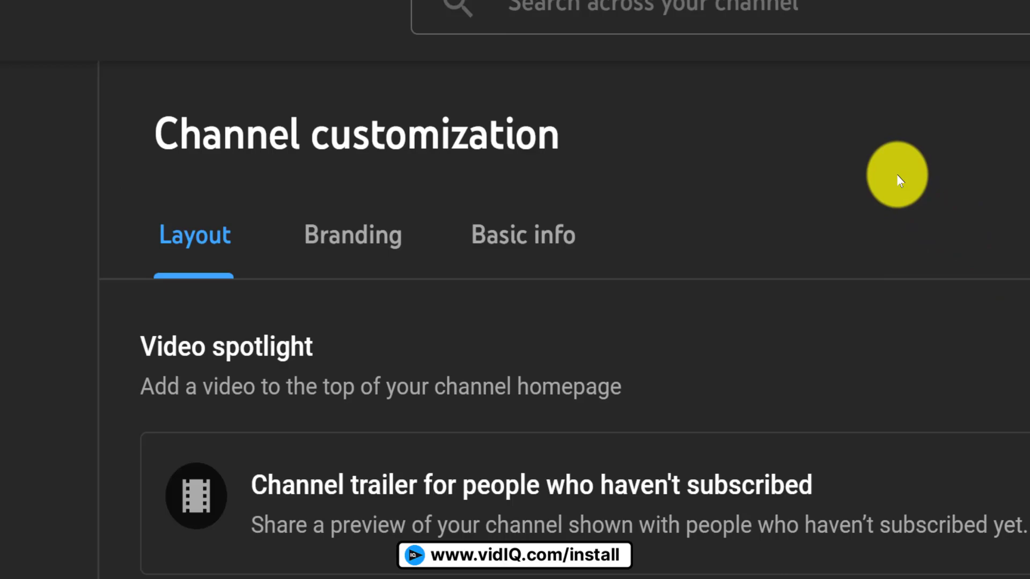
pyautogui.click(540, 242)
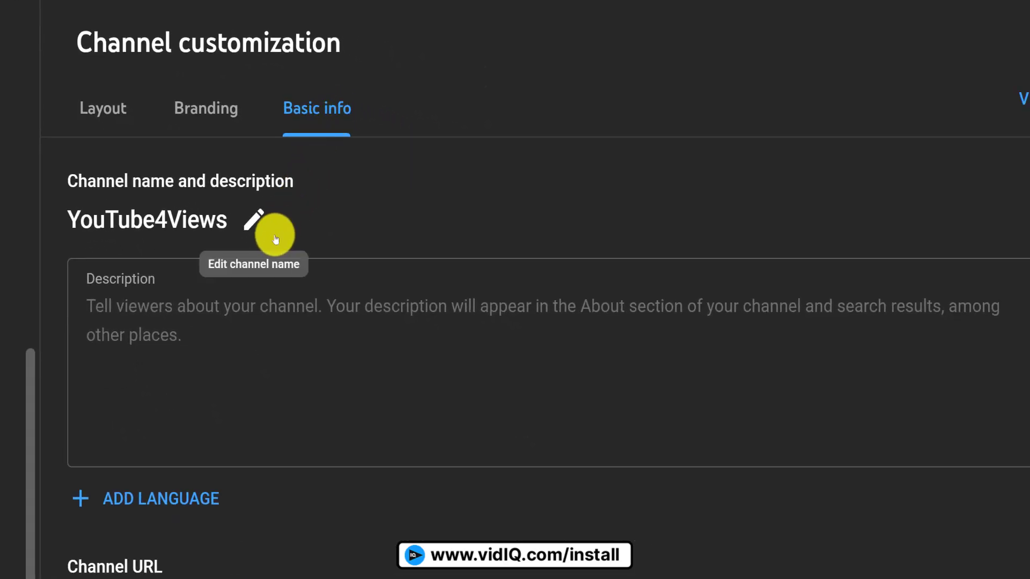
pyautogui.click(254, 220)
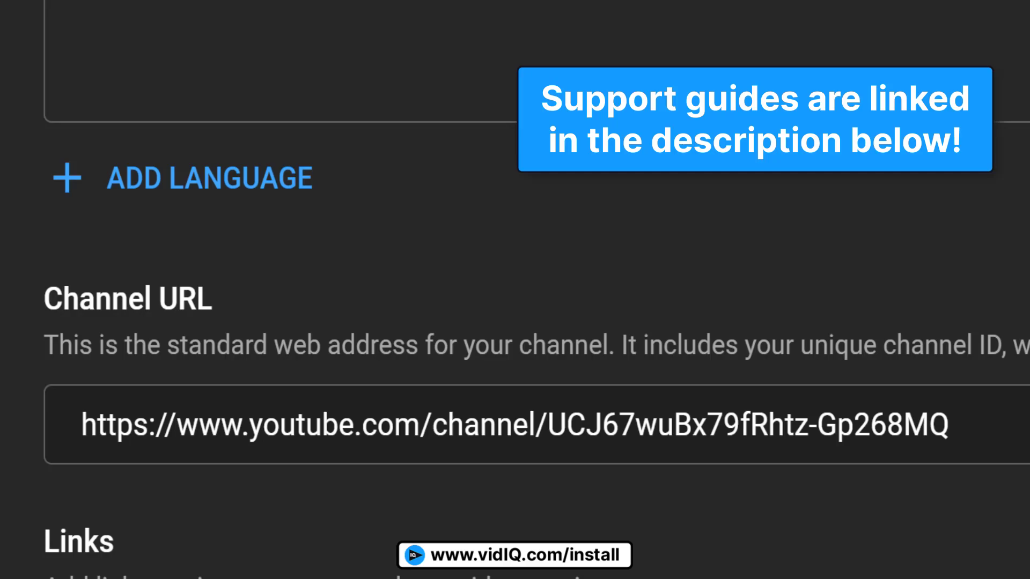
pyautogui.scroll(-5, 515, 290)
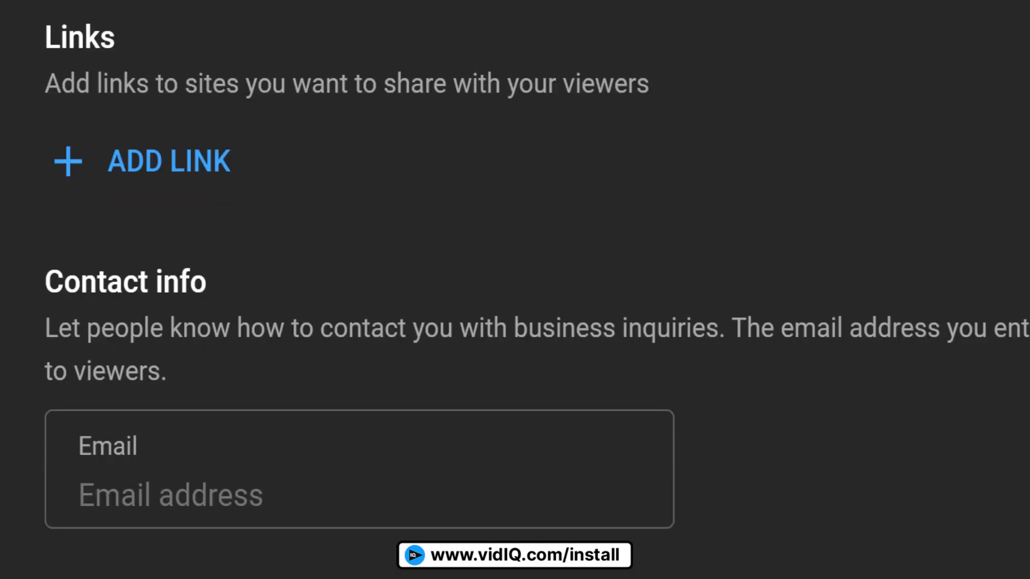
# Add a channel link titled 'vidIQ' with a URL beginning 'www'.
pyautogui.click(166, 160)
pyautogui.write('vid')
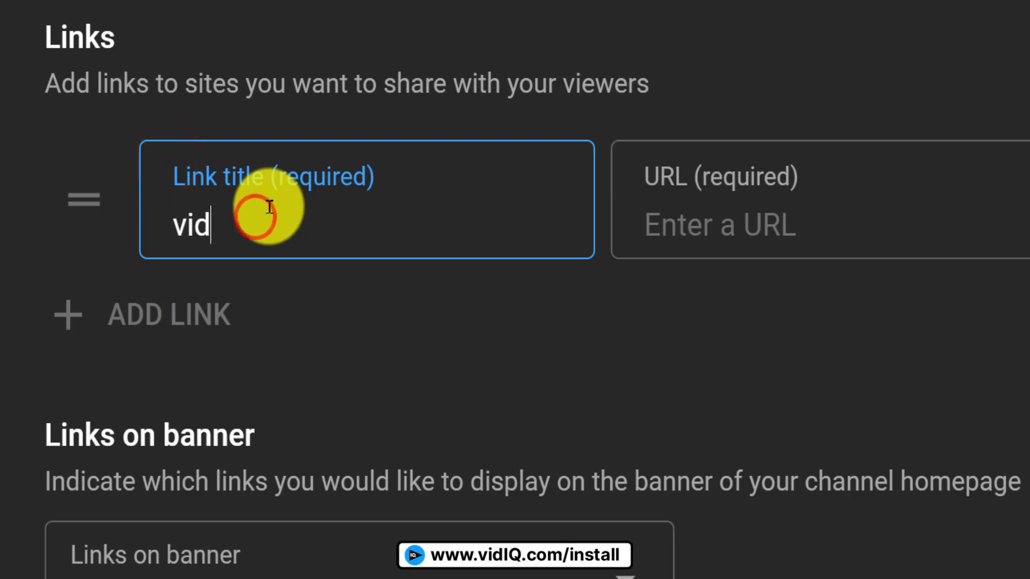
pyautogui.write('IQ')
pyautogui.press('Tab')
pyautogui.write('www')
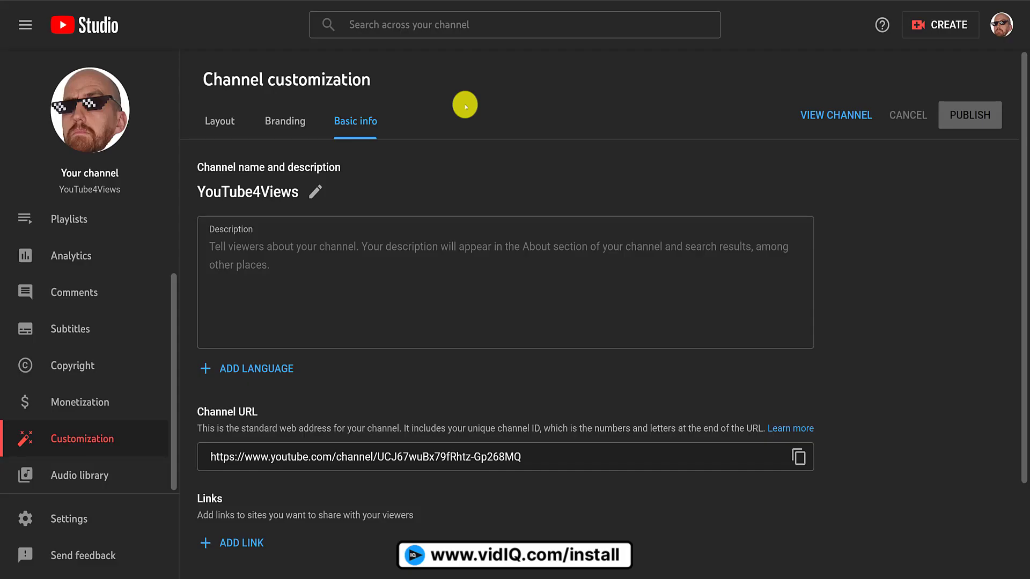
# Open the Branding tab and look at an example banner and a video's subscribe watermark.
pyautogui.click(297, 122)
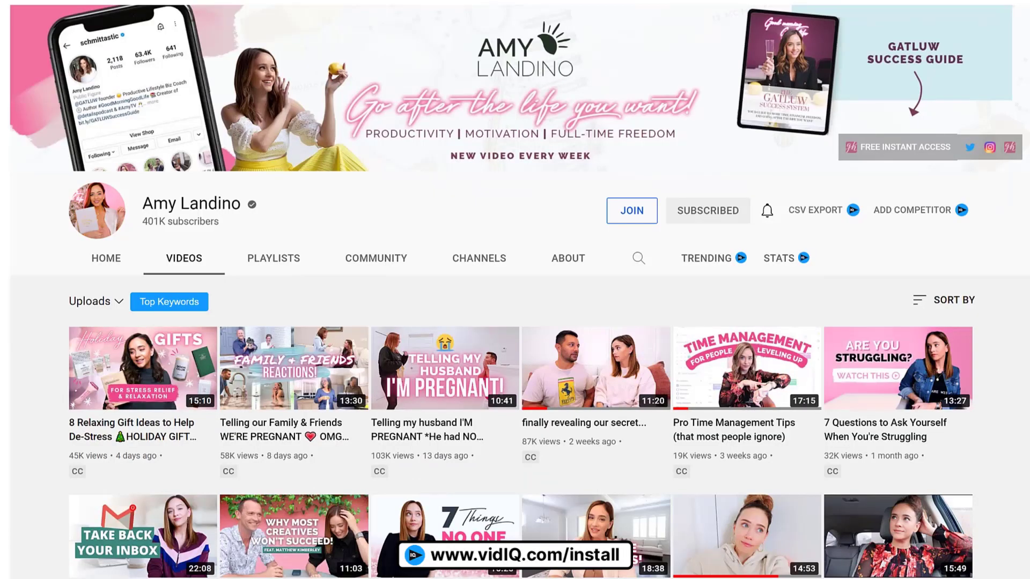
pyautogui.scroll(-5, 515, 289)
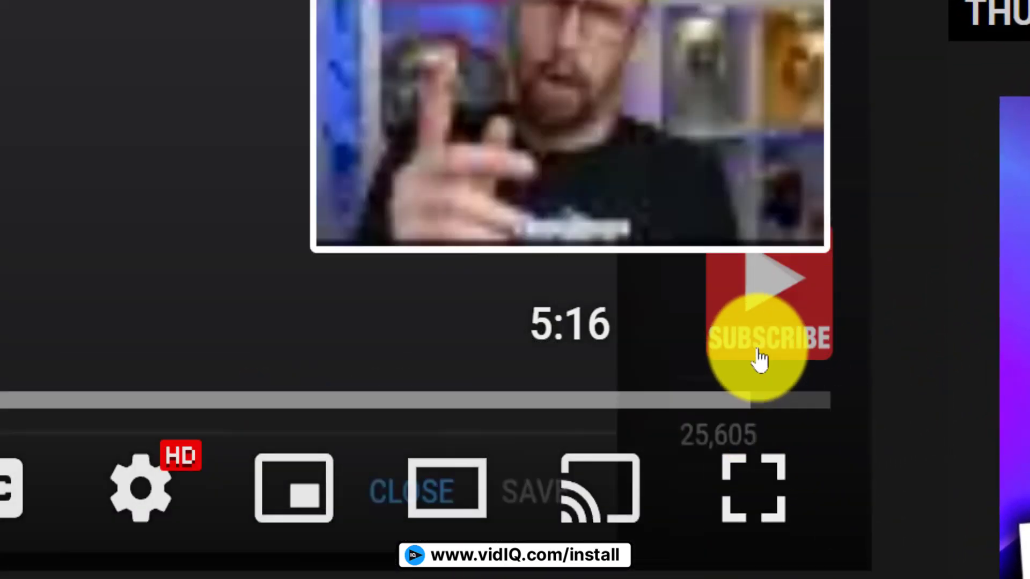
pyautogui.moveTo(778, 316)
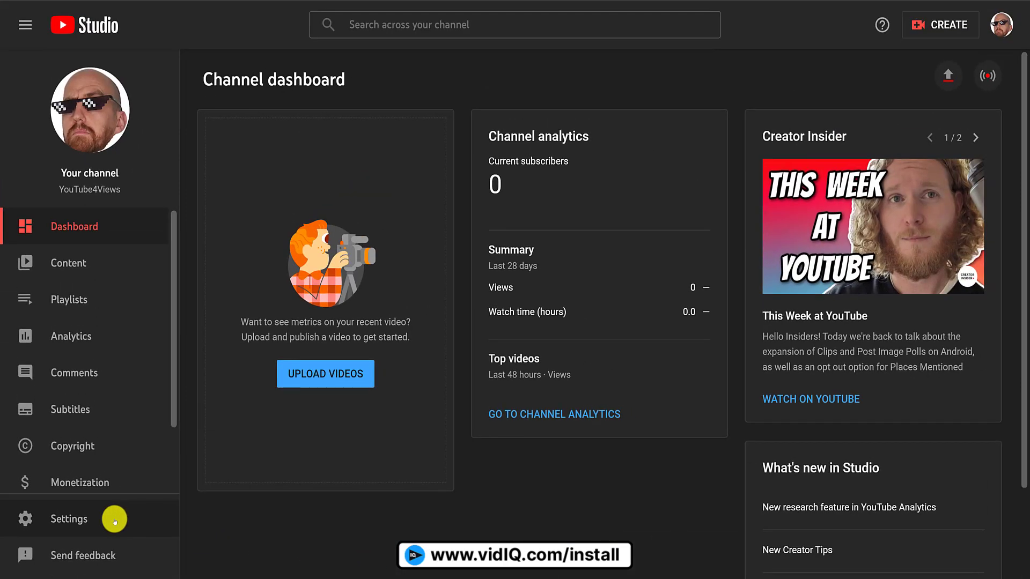
# Check phone-verified feature eligibility, then set the audience to 'No, not made for kids'.
pyautogui.click(407, 445)
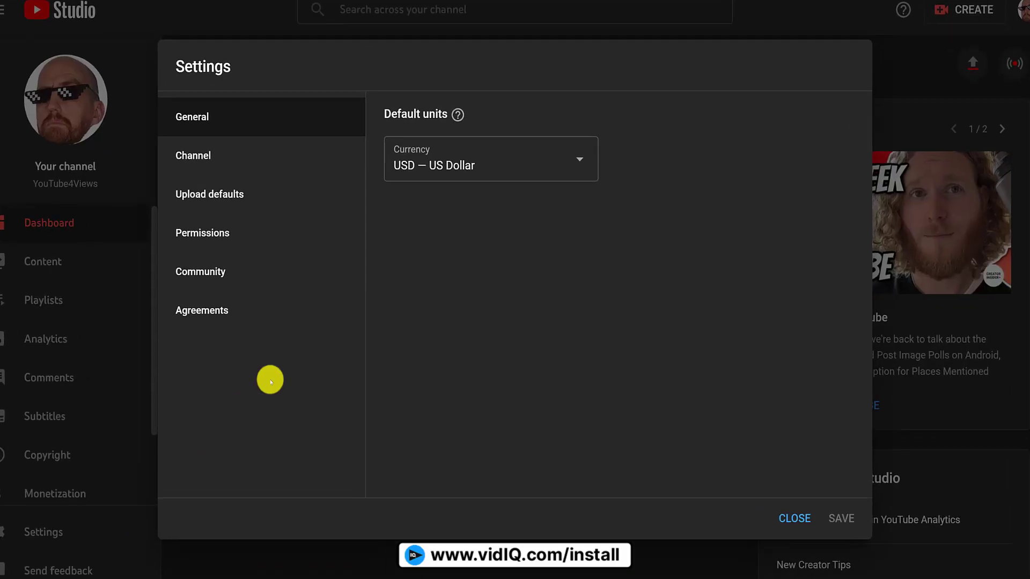
pyautogui.click(300, 171)
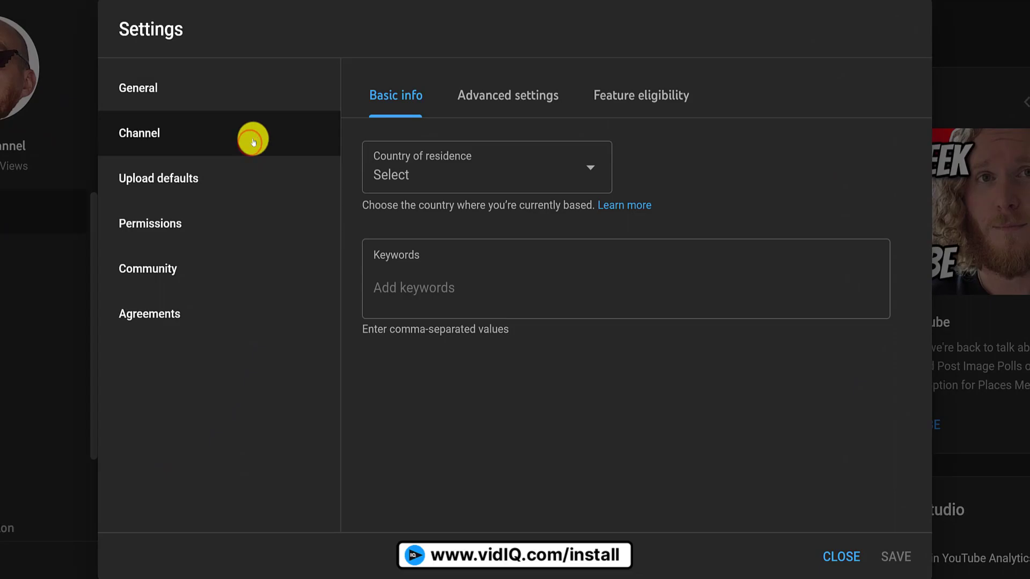
pyautogui.click(656, 94)
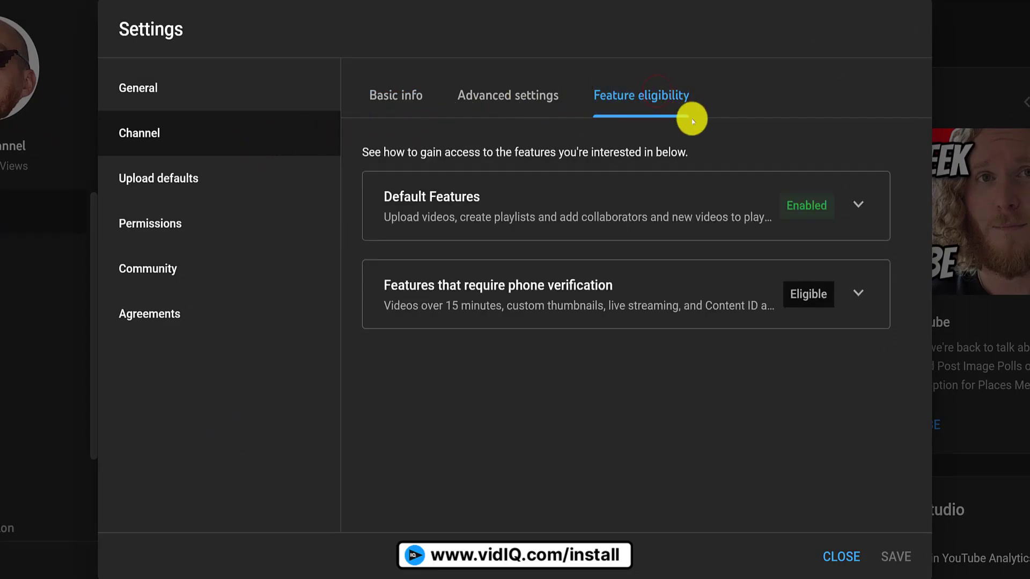
pyautogui.click(861, 296)
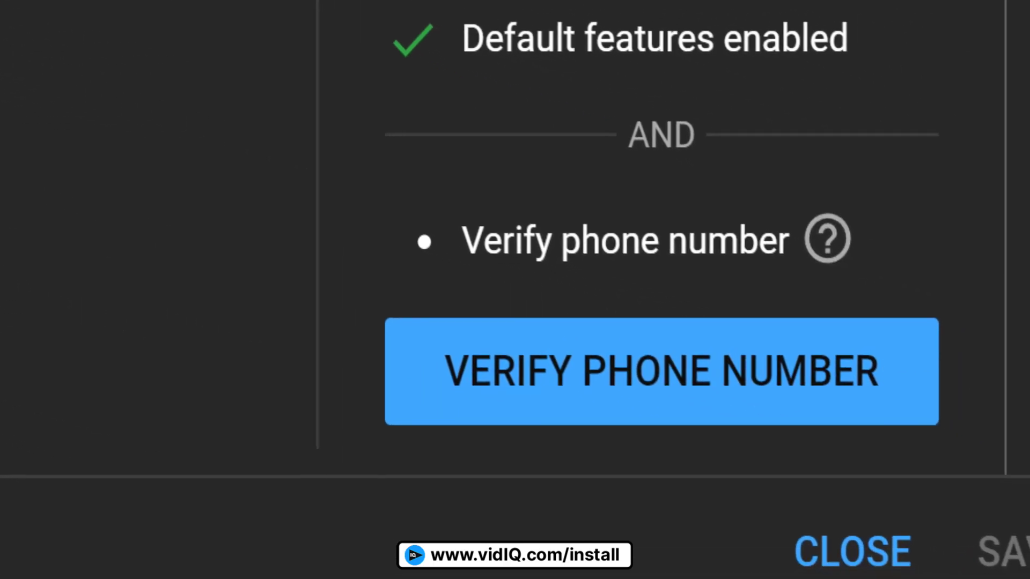
pyautogui.click(1028, 411)
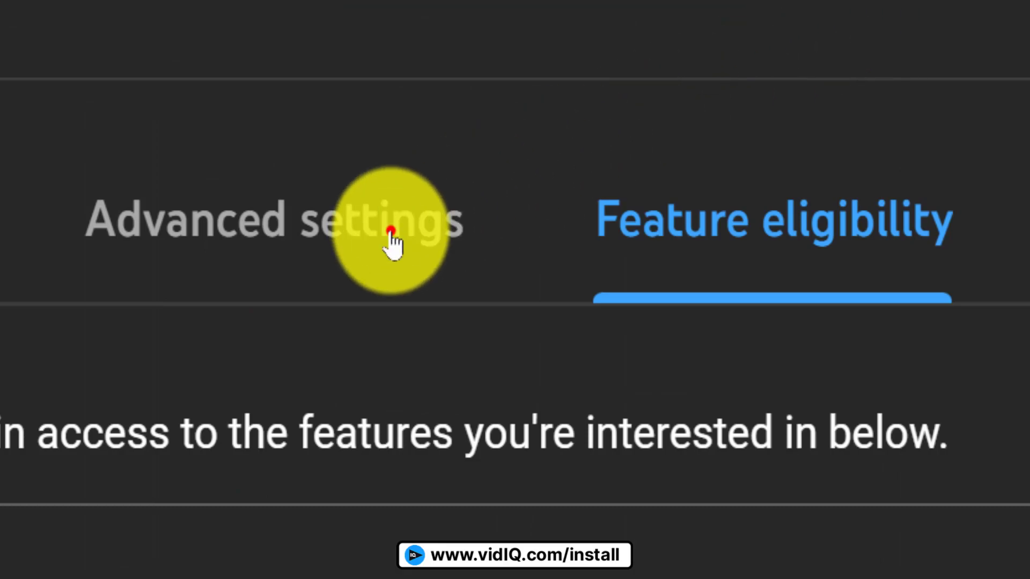
pyautogui.click(390, 232)
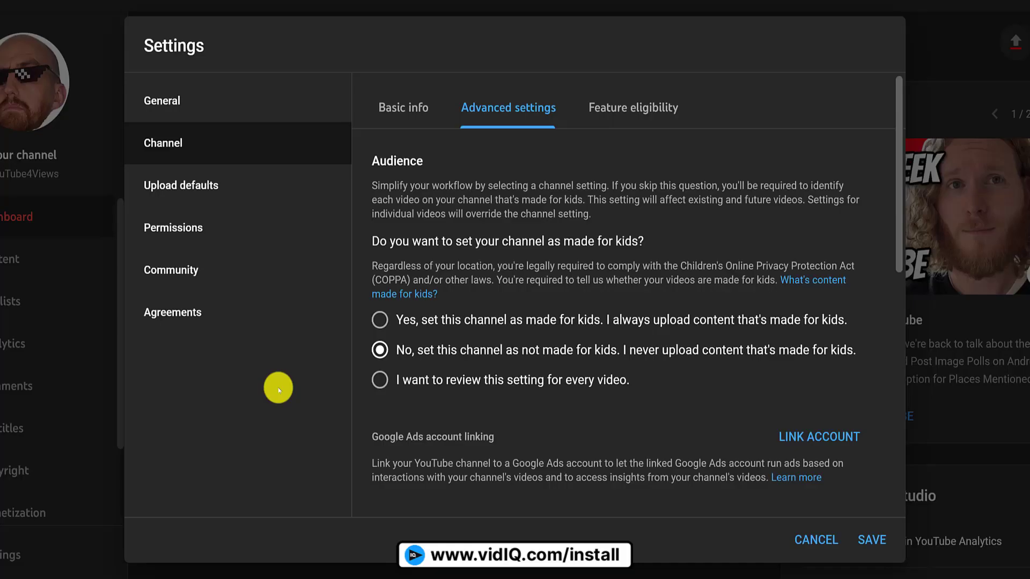
pyautogui.click(248, 275)
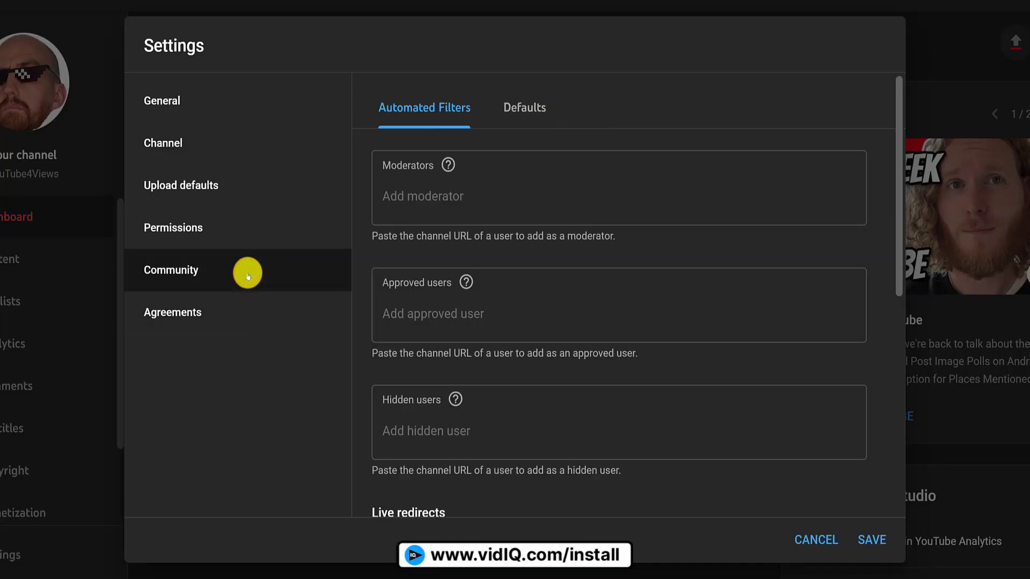
# Check Community defaults, then set the default upload visibility to Unlisted.
pyautogui.click(524, 109)
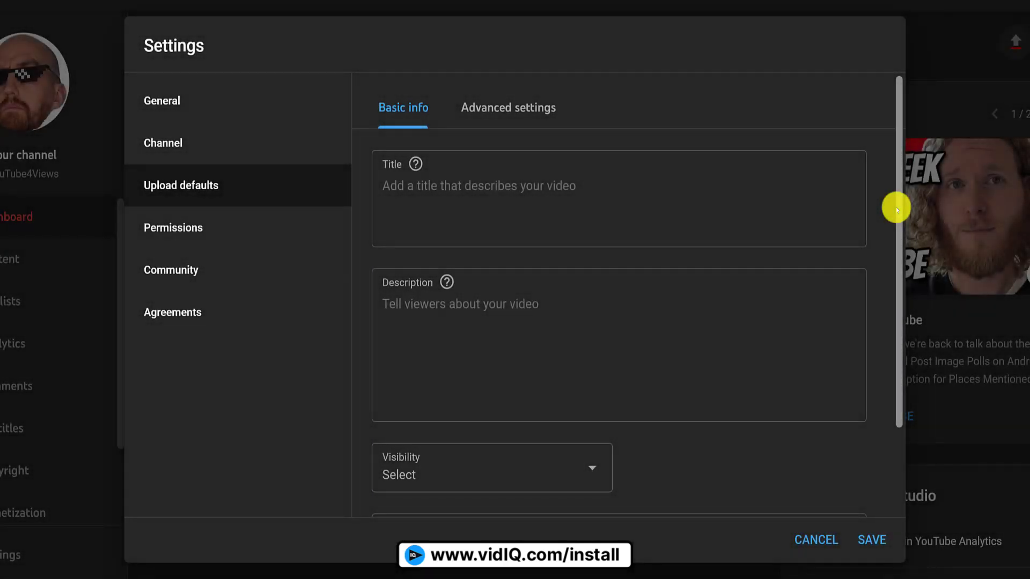
pyautogui.moveTo(896, 209); pyautogui.dragTo(899, 348)
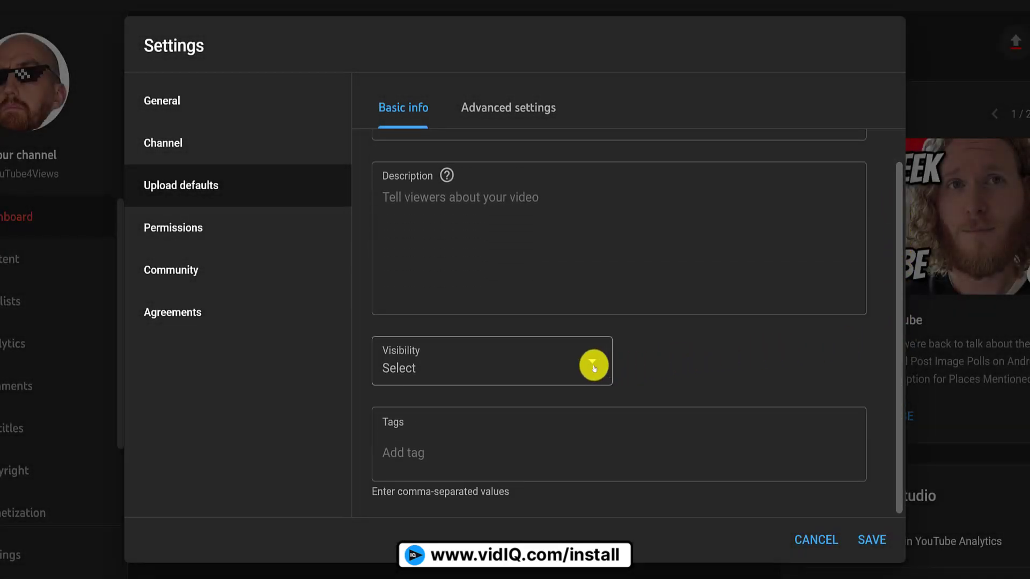
pyautogui.click(595, 367)
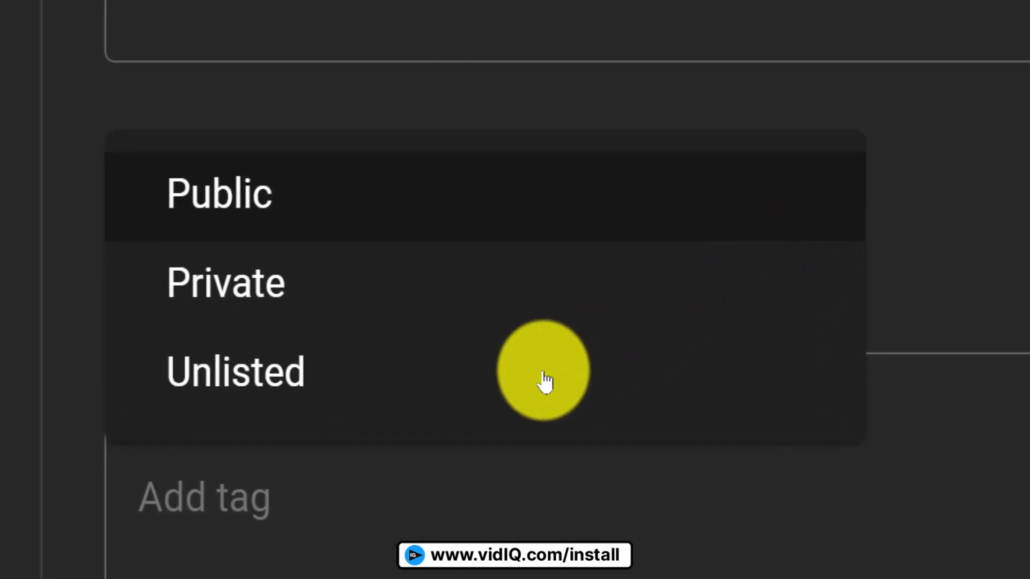
pyautogui.click(544, 372)
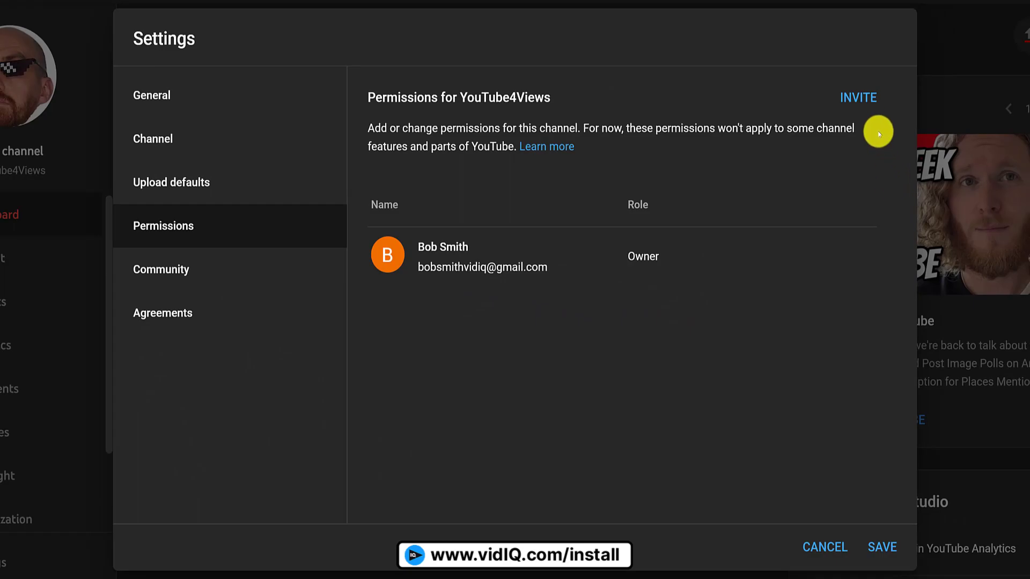
# View the Manager and Editor access roles available when inviting someone in Permissions.
pyautogui.click(861, 98)
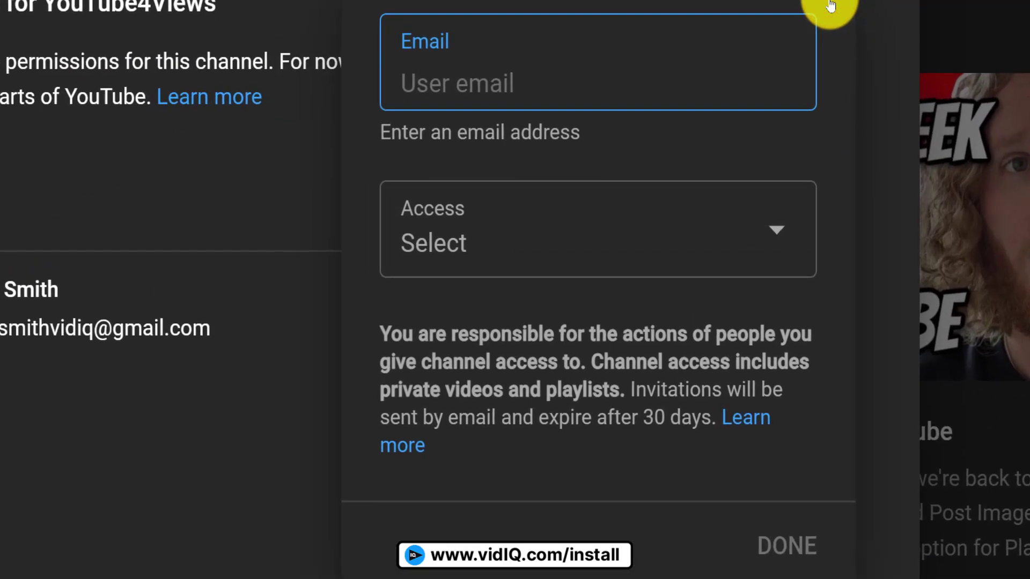
pyautogui.click(792, 230)
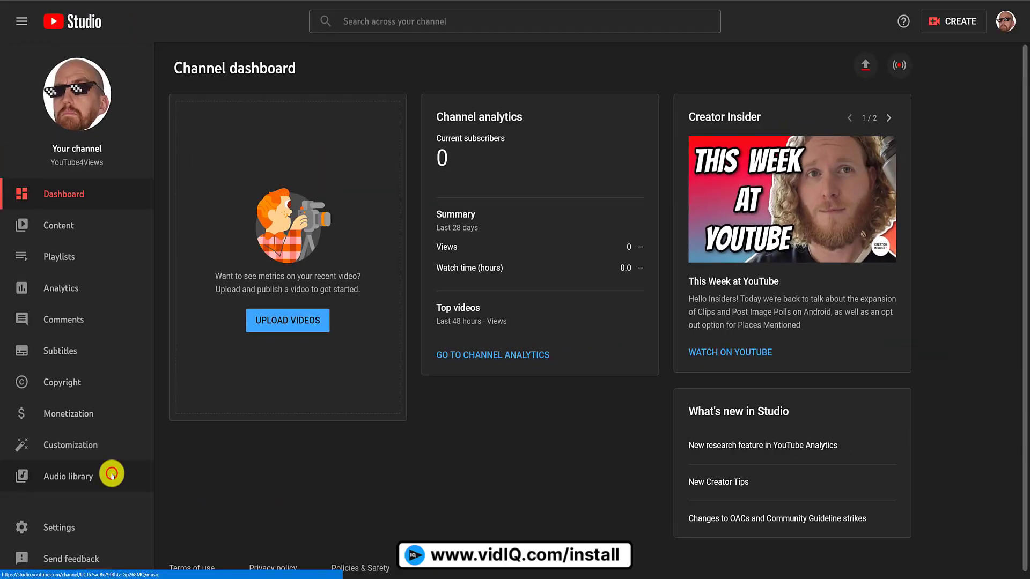
# Open the Audio library and play a preview of the 'Immortal' track.
pyautogui.click(113, 475)
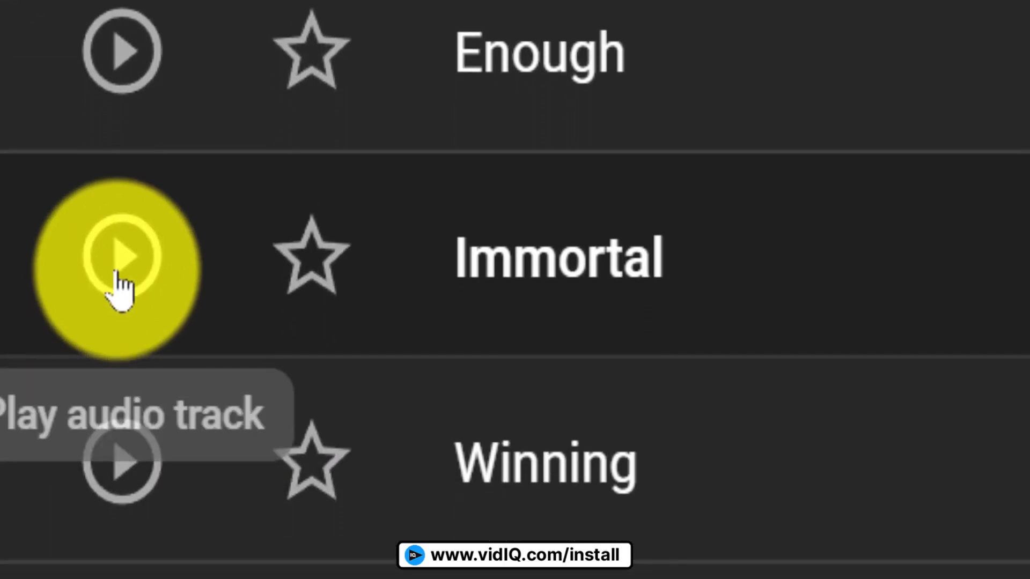
pyautogui.click(117, 268)
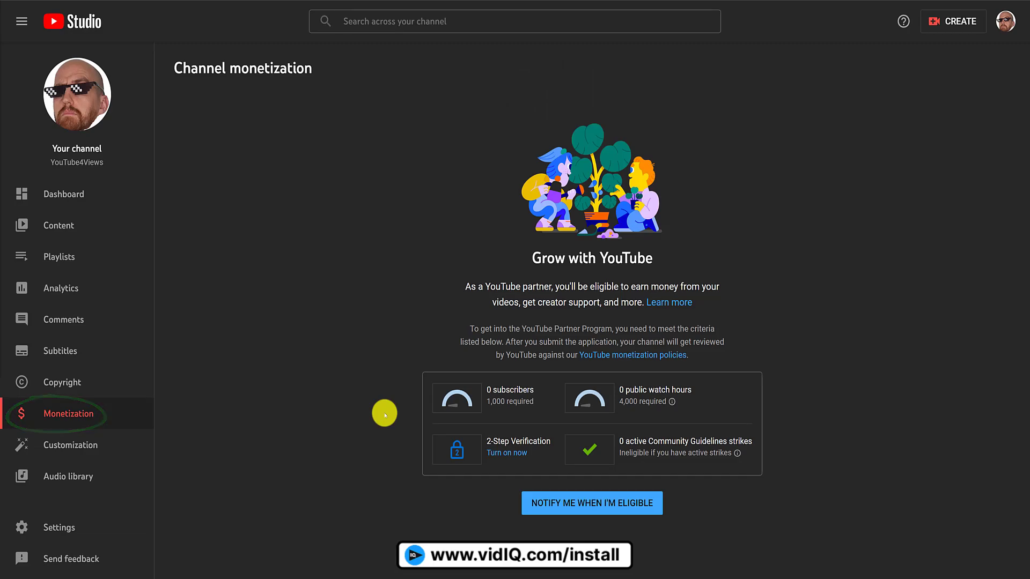
# Turn on email alerts for monetization eligibility, then begin enabling 2-Step Verification via Google Security.
pyautogui.click(574, 508)
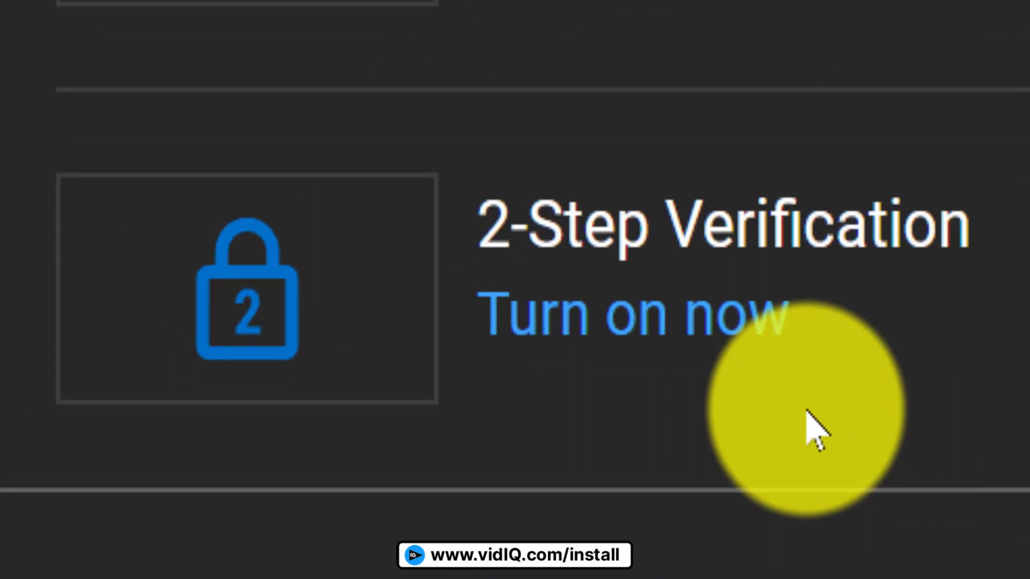
pyautogui.click(702, 325)
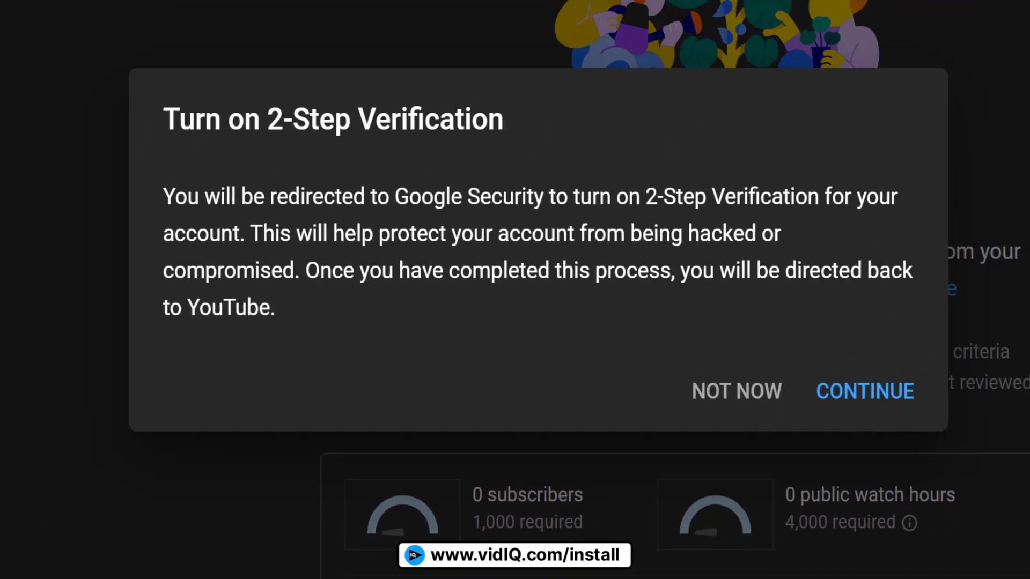